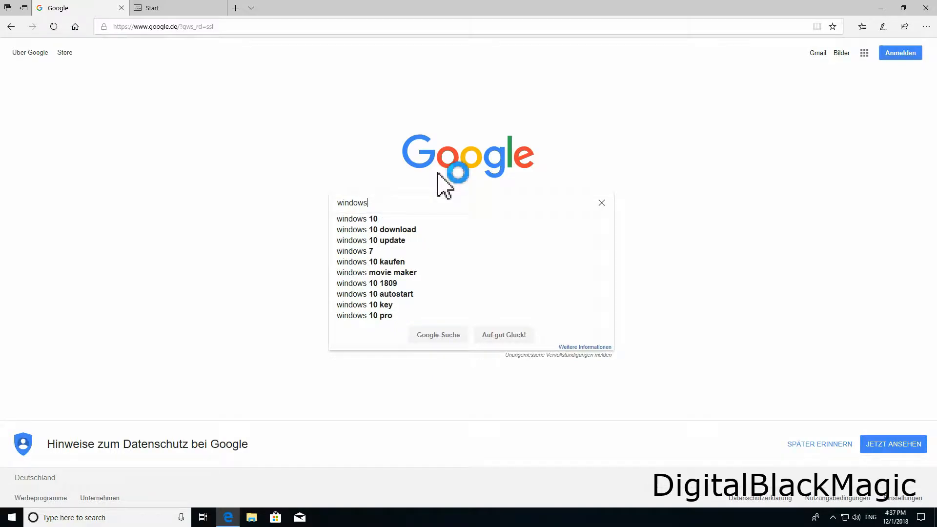
Search Google for "windows 10 download english" and open Microsoft's Windows 10 Disc Image (ISO File) download page
{"action": "key", "text": "Down"}
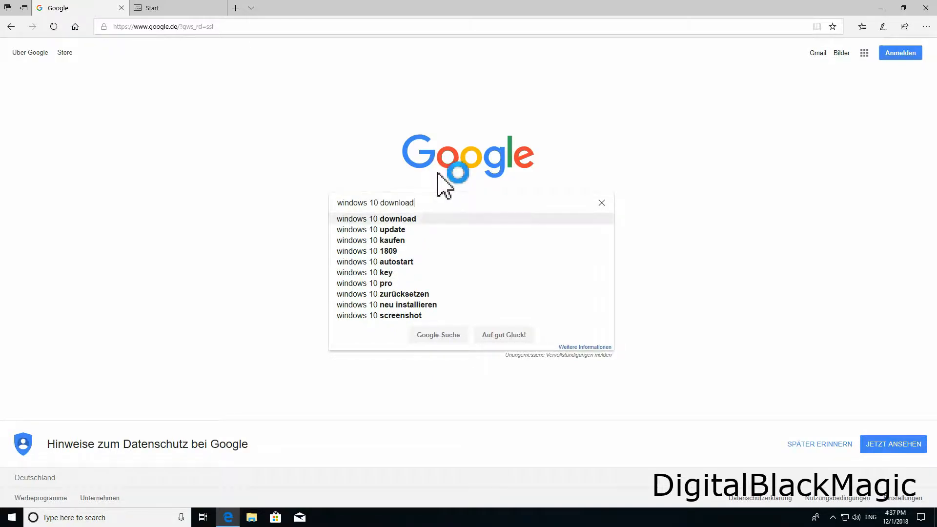
{"action": "type", "text": "eng"}
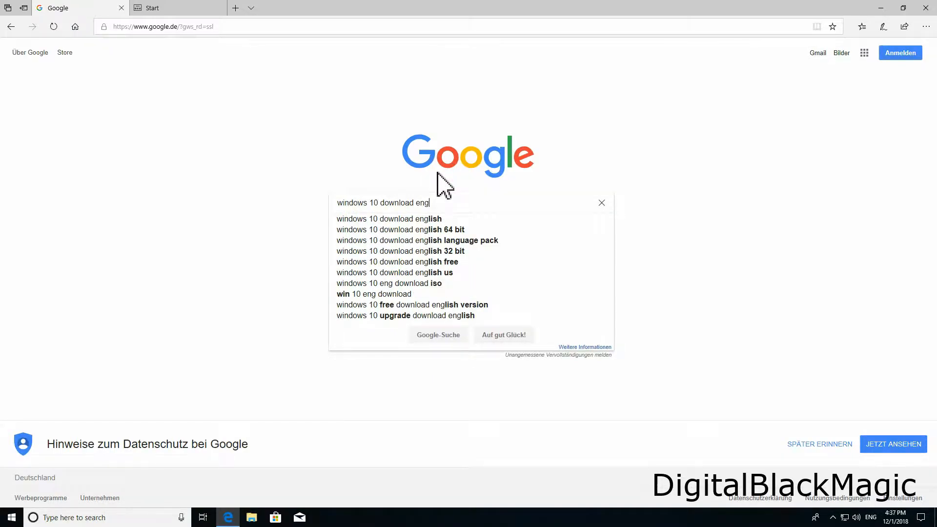
{"action": "key", "text": "Down"}
{"action": "key", "text": "Return"}
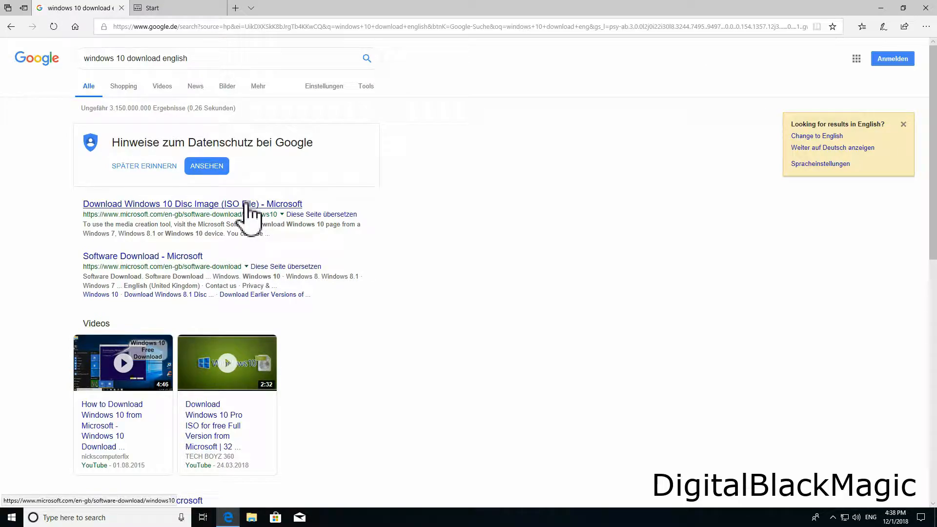
{"action": "left_click", "coordinate": [247, 207]}
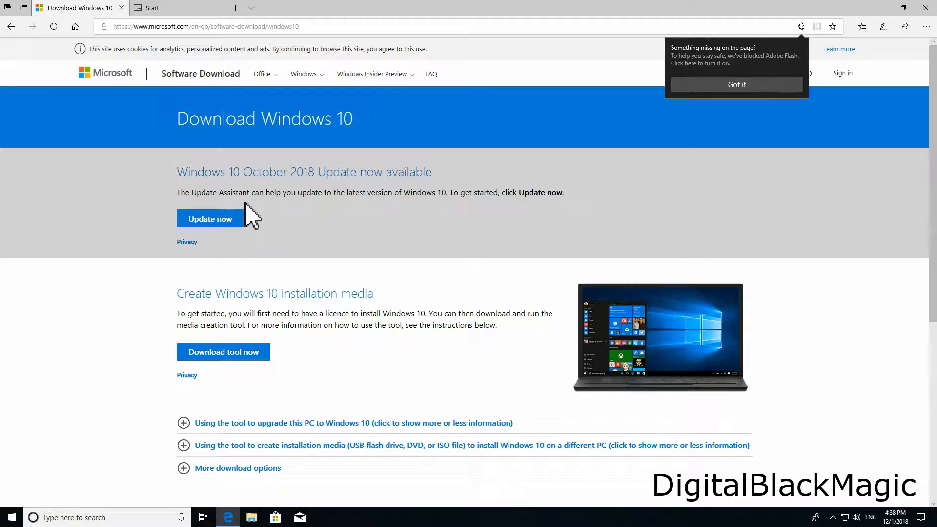
Download and run MediaCreationTool1809.exe, allowing it to make changes to the device, and close the browser
{"action": "left_click", "coordinate": [231, 356]}
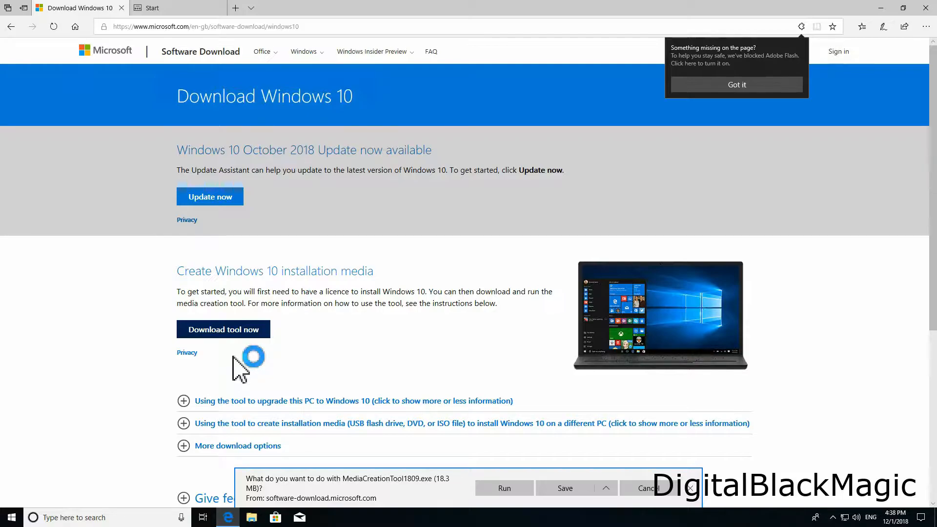
{"action": "left_click", "coordinate": [576, 493]}
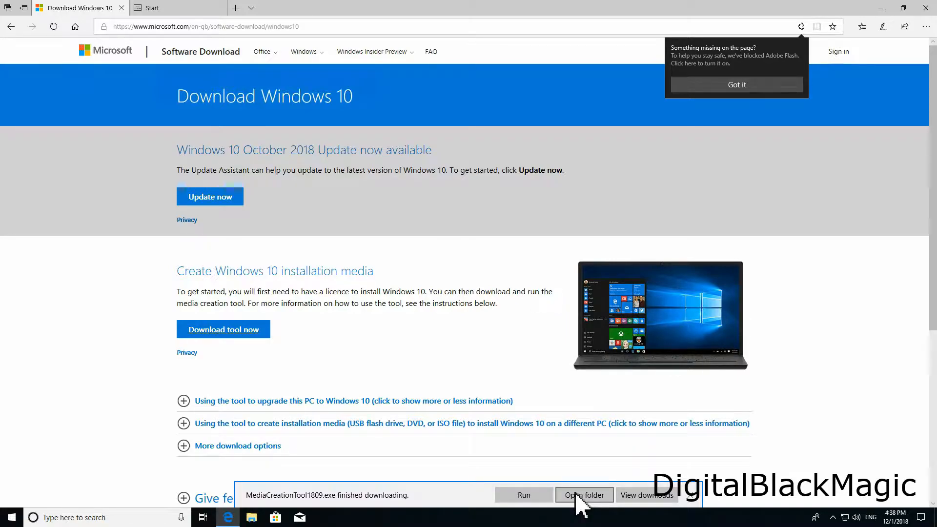
{"action": "left_click", "coordinate": [532, 496]}
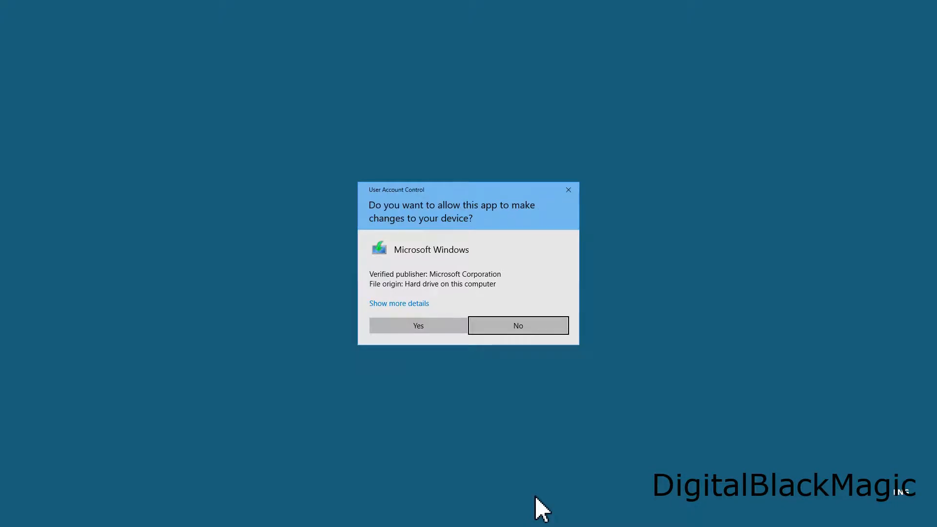
{"action": "left_click", "coordinate": [434, 326]}
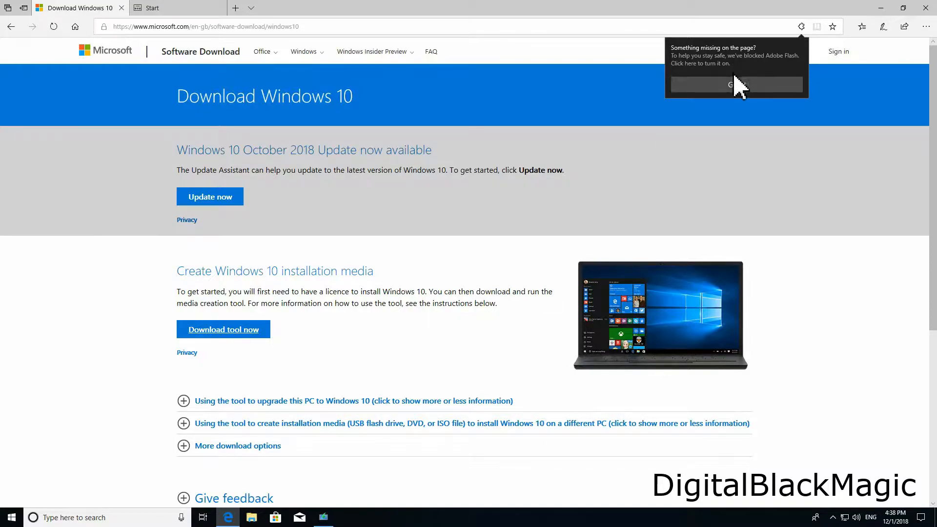
{"action": "left_click", "coordinate": [926, 7]}
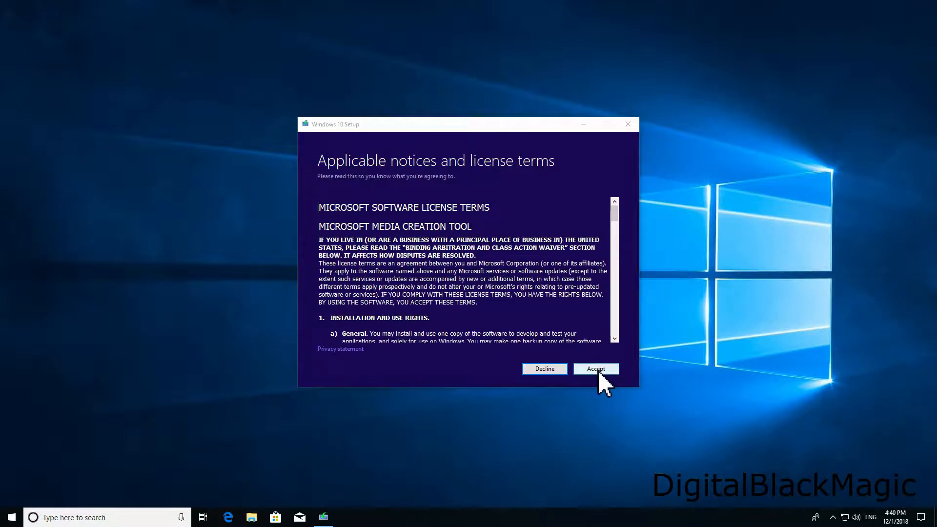
Accept the license terms and choose to create installation media (USB flash drive, DVD, or ISO file) for another PC
{"action": "left_click", "coordinate": [598, 369]}
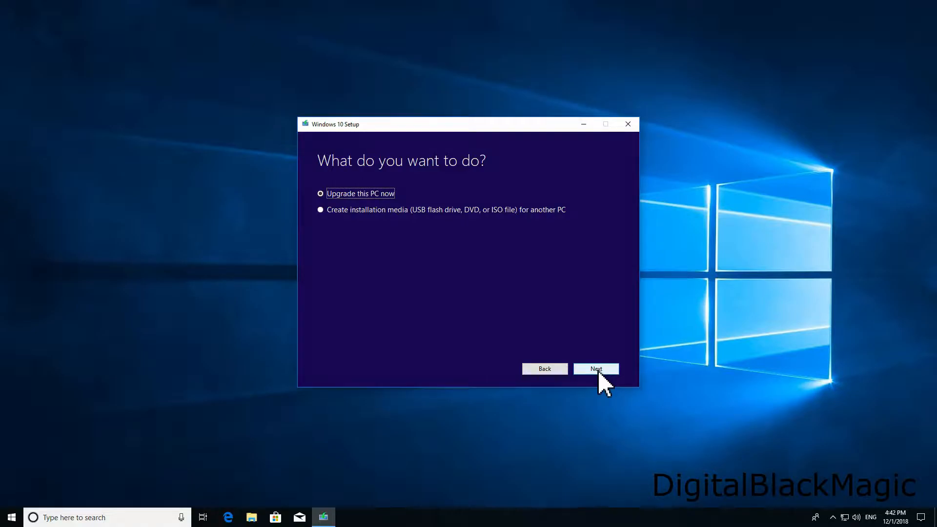
{"action": "left_click", "coordinate": [447, 211]}
{"action": "left_click", "coordinate": [598, 369]}
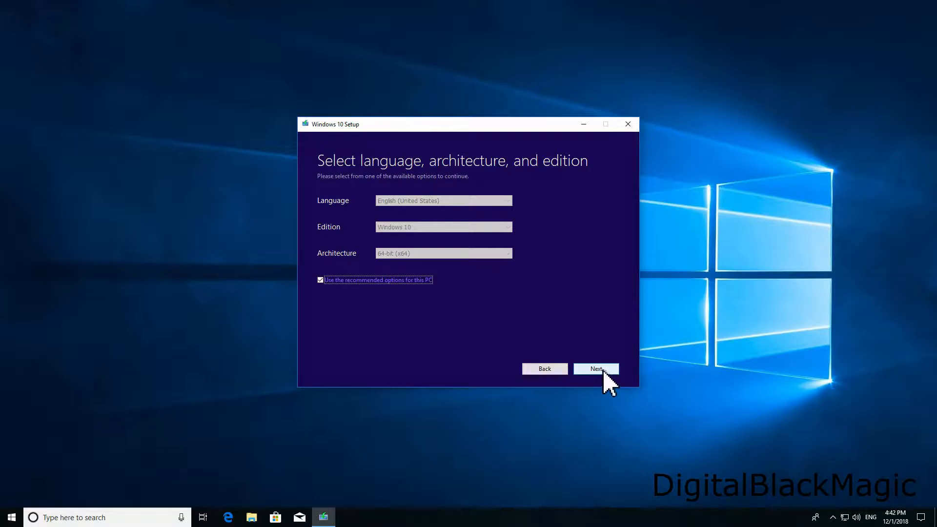
Turn off the recommended options for this PC and pick English (United States) from the available languages
{"action": "left_click", "coordinate": [397, 281]}
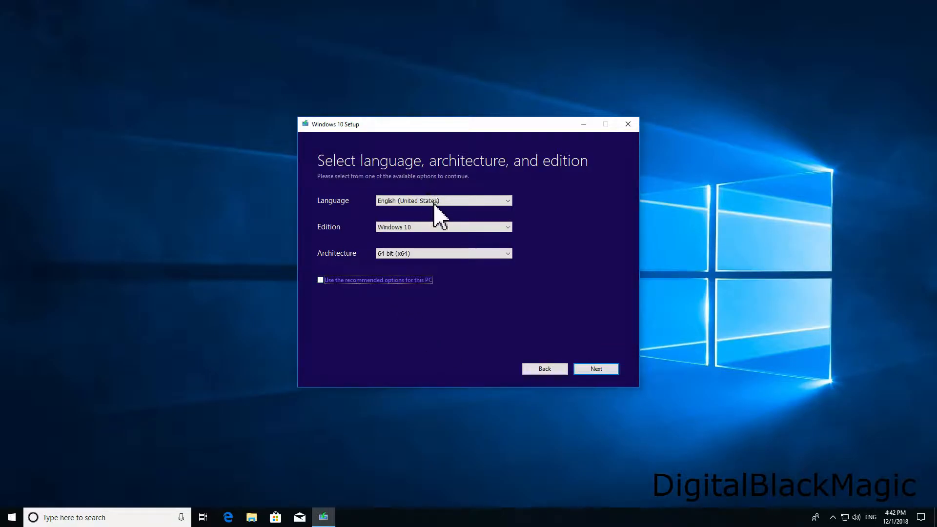
{"action": "left_click", "coordinate": [435, 202]}
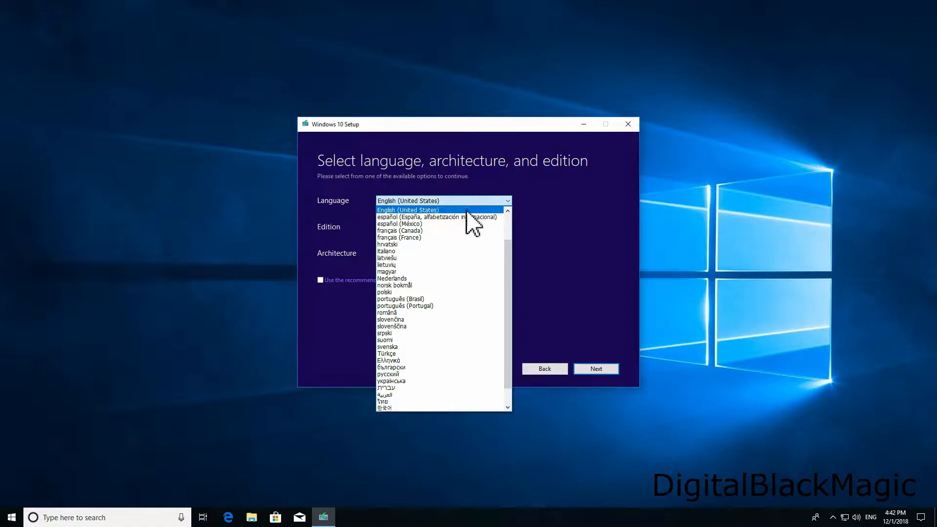
{"action": "left_click", "coordinate": [508, 211]}
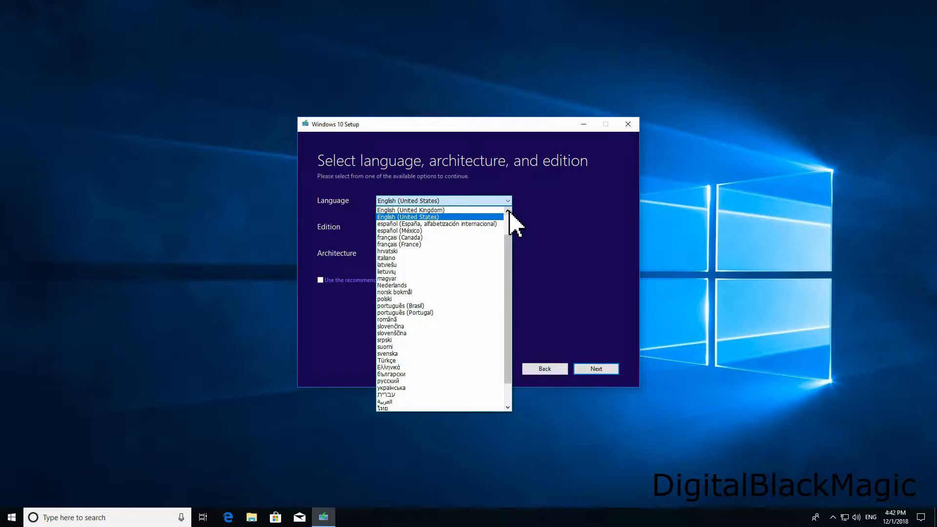
{"action": "left_click", "coordinate": [508, 211]}
{"action": "left_click", "coordinate": [508, 211]}
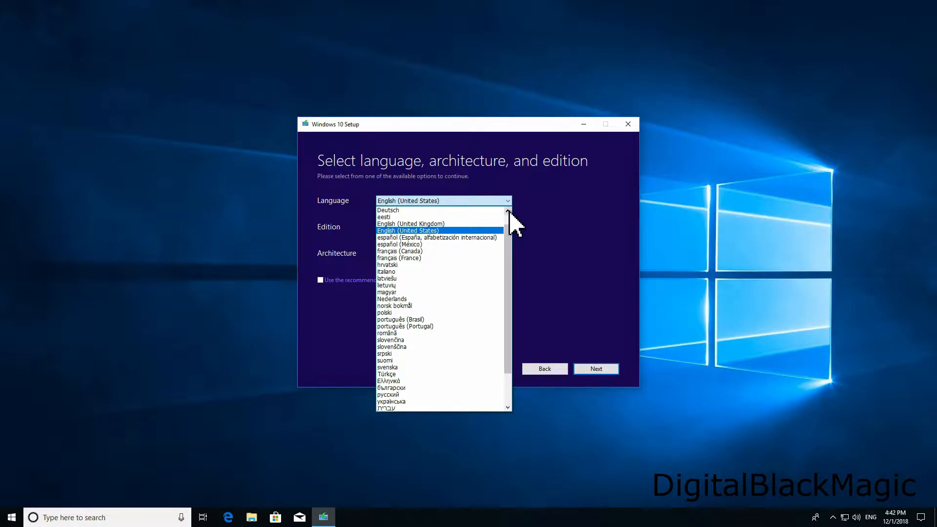
{"action": "left_click", "coordinate": [508, 211]}
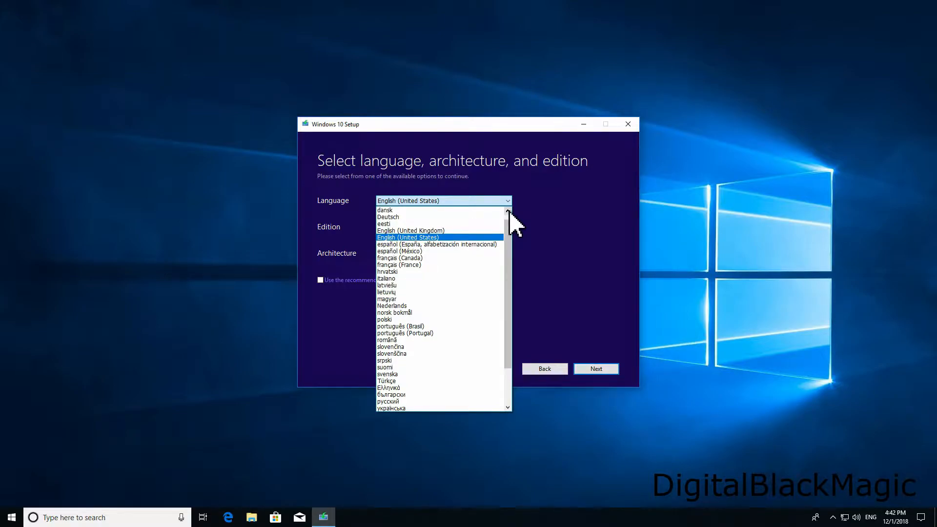
{"action": "left_click", "coordinate": [487, 238]}
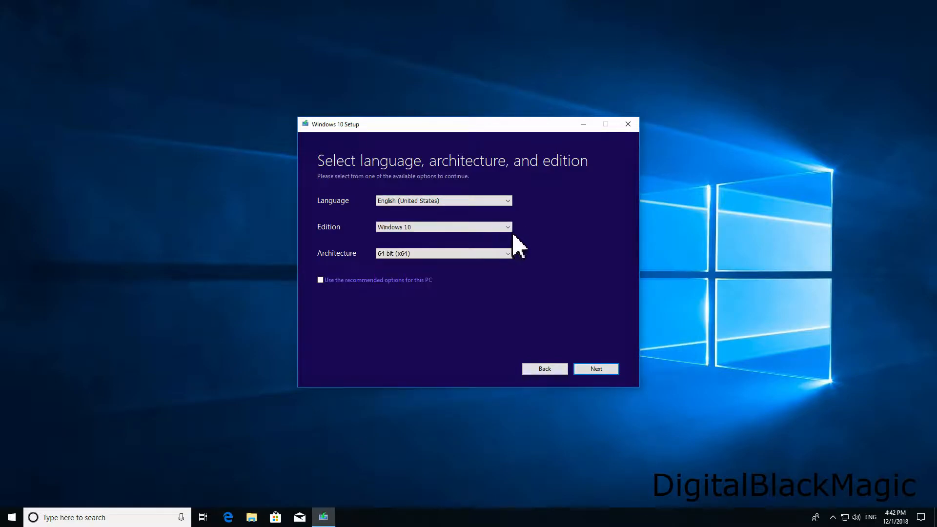
Pick the 64-bit (x64) architecture and the Windows 10 edition, and turn the recommended options for this PC back on
{"action": "left_click", "coordinate": [352, 283]}
{"action": "left_click", "coordinate": [351, 284]}
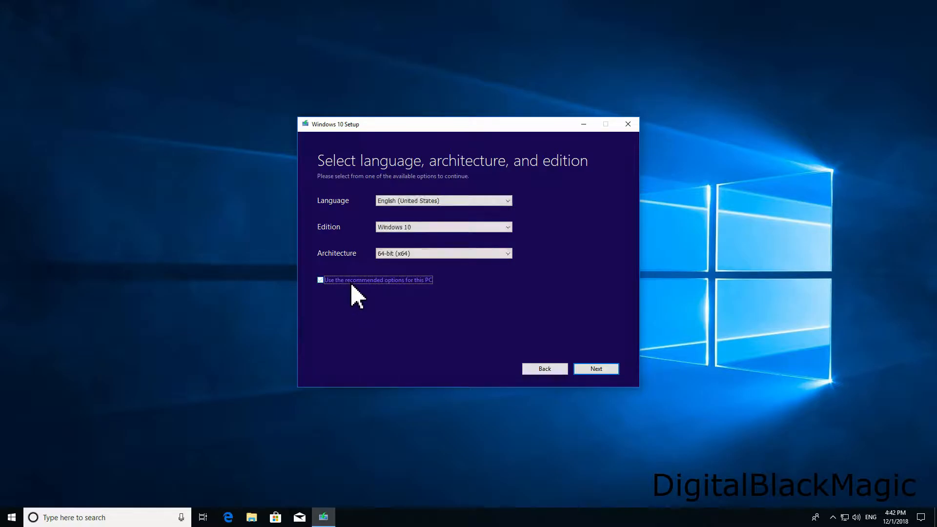
{"action": "left_click", "coordinate": [431, 255]}
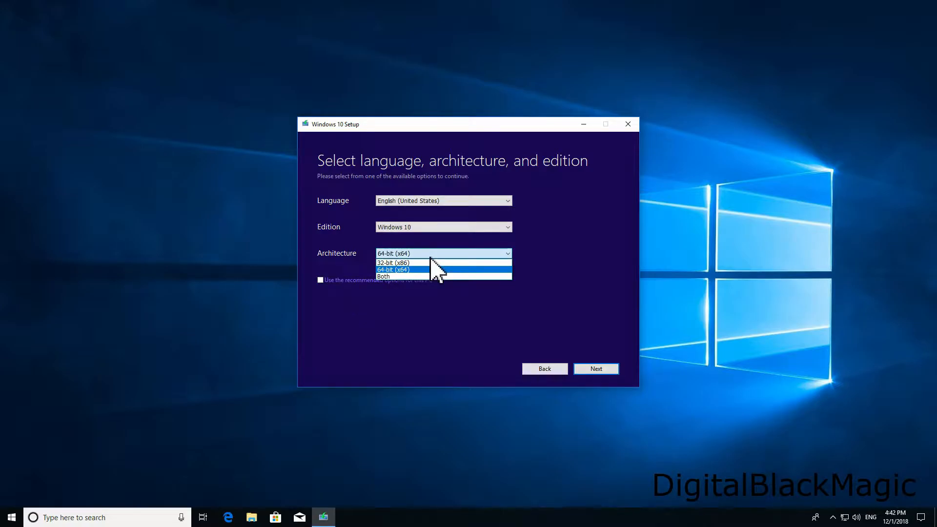
{"action": "left_click", "coordinate": [432, 269]}
{"action": "left_click", "coordinate": [430, 228]}
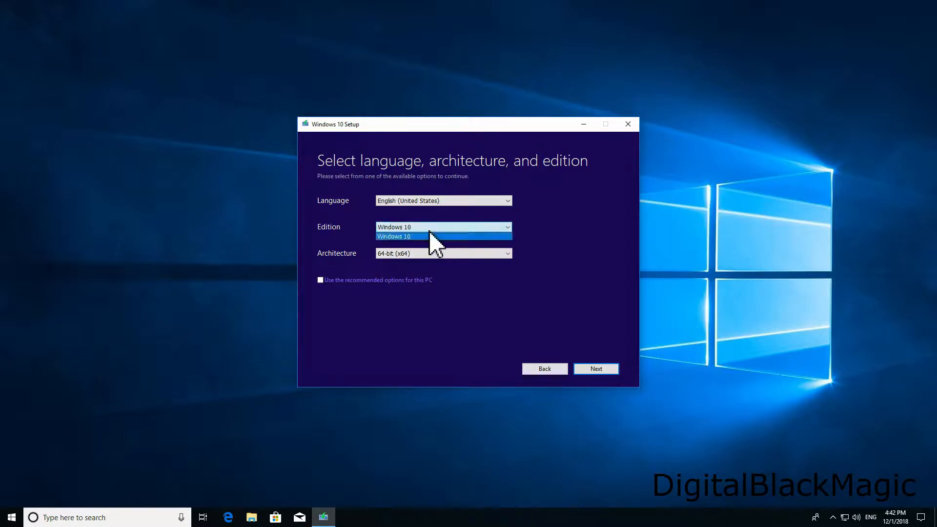
{"action": "left_click", "coordinate": [431, 233]}
{"action": "left_click", "coordinate": [361, 281]}
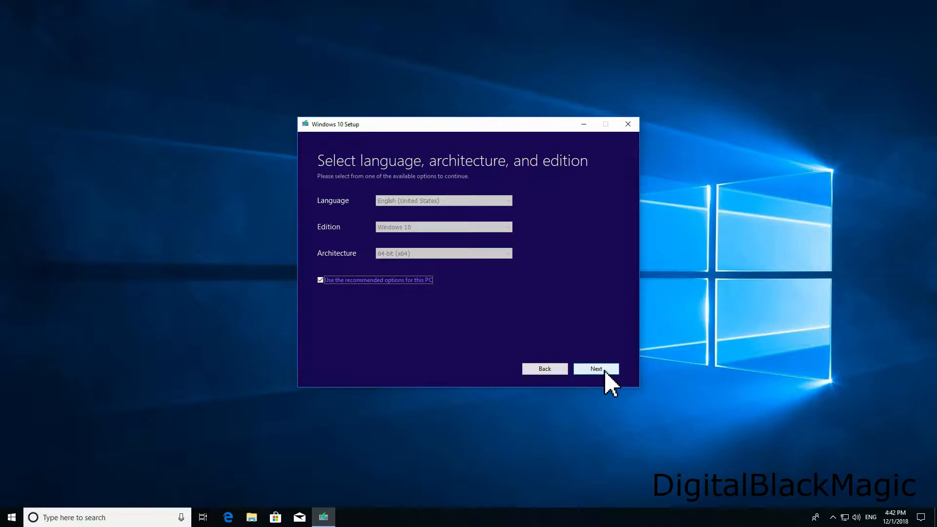
Continue with the recommended options and choose ISO file as the media to create
{"action": "left_click", "coordinate": [606, 371]}
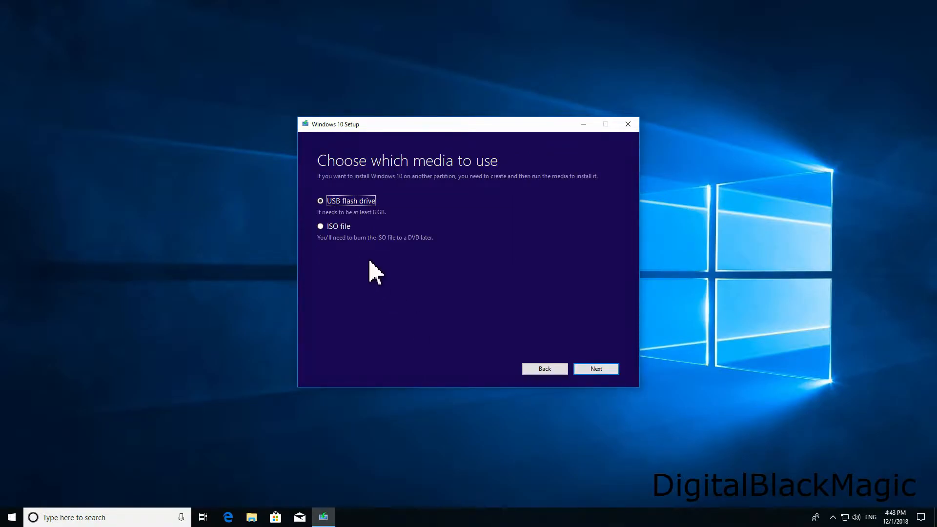
{"action": "left_click", "coordinate": [347, 236]}
{"action": "left_click", "coordinate": [606, 369]}
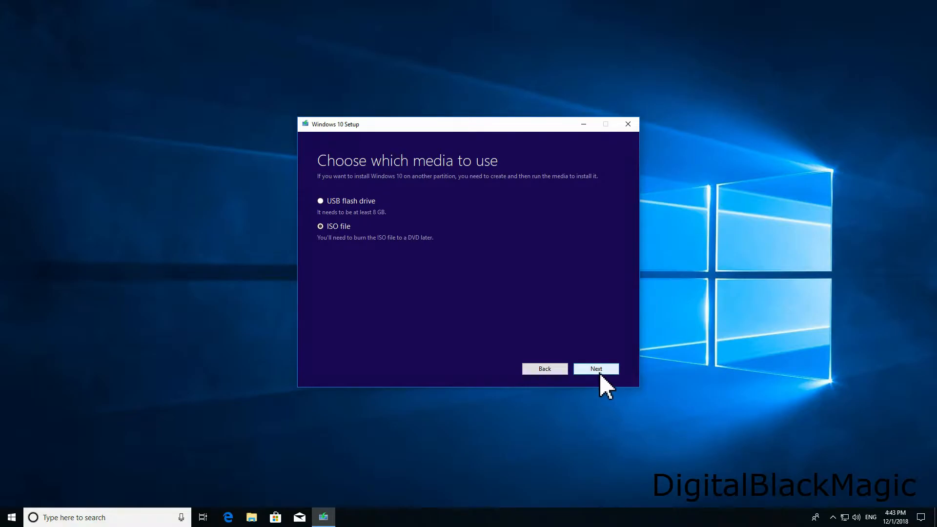
{"action": "left_click", "coordinate": [599, 371]}
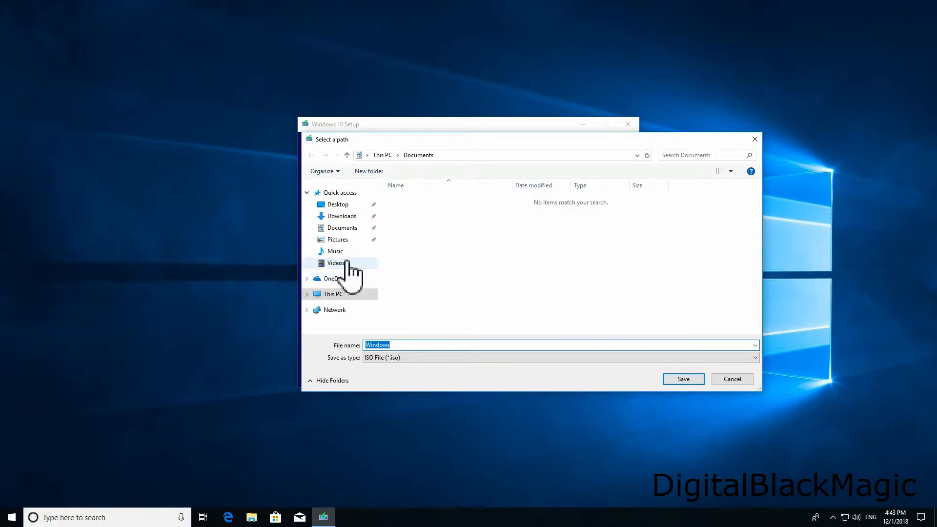
Save the ISO file as Windows in the Downloads folder and finish the setup after the media is created
{"action": "left_click", "coordinate": [351, 216]}
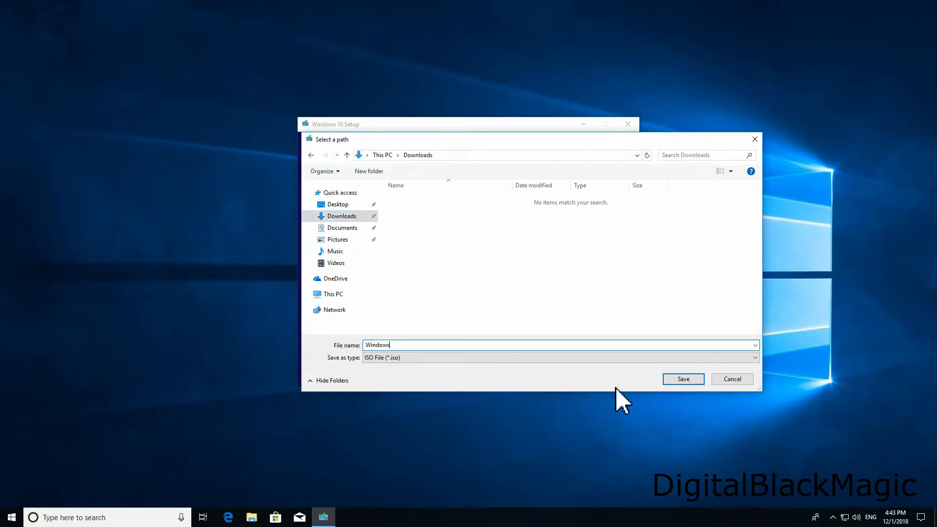
{"action": "left_click", "coordinate": [683, 379]}
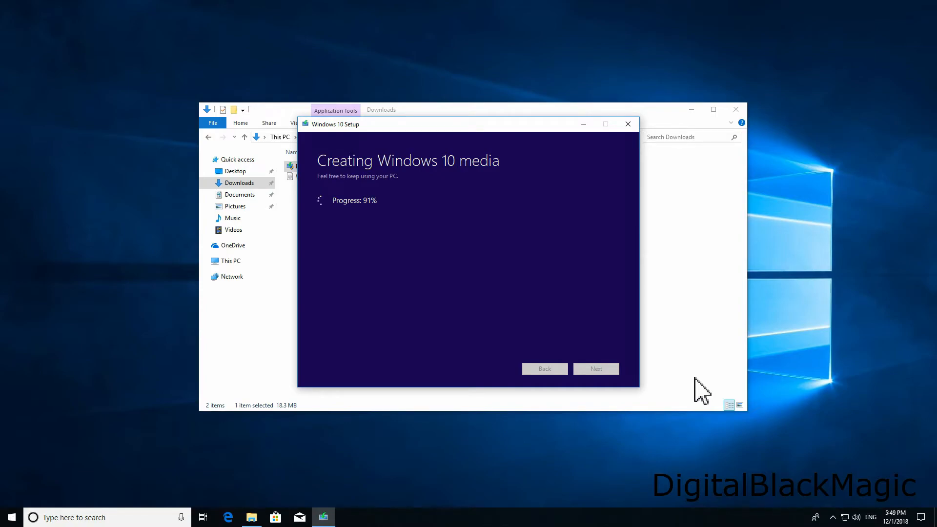
{"action": "mouse_move", "coordinate": [468, 4]}
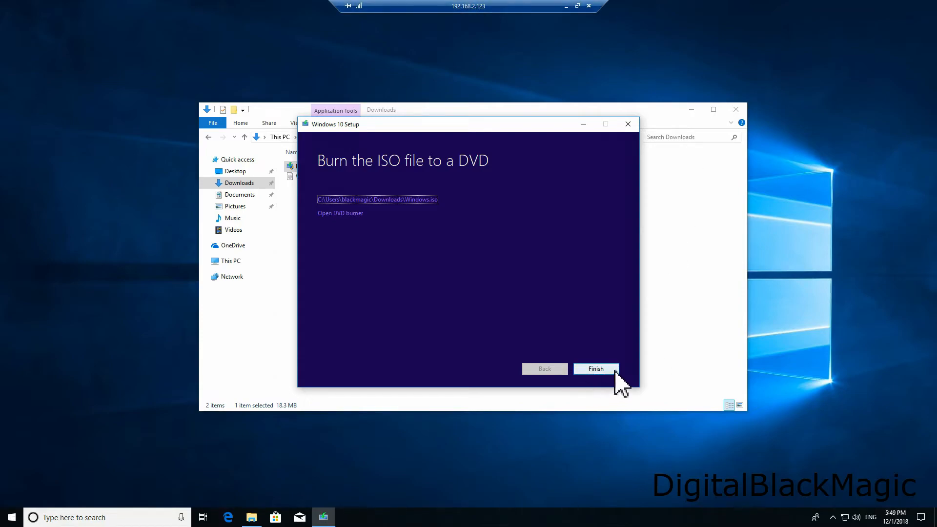
{"action": "left_click", "coordinate": [596, 369]}
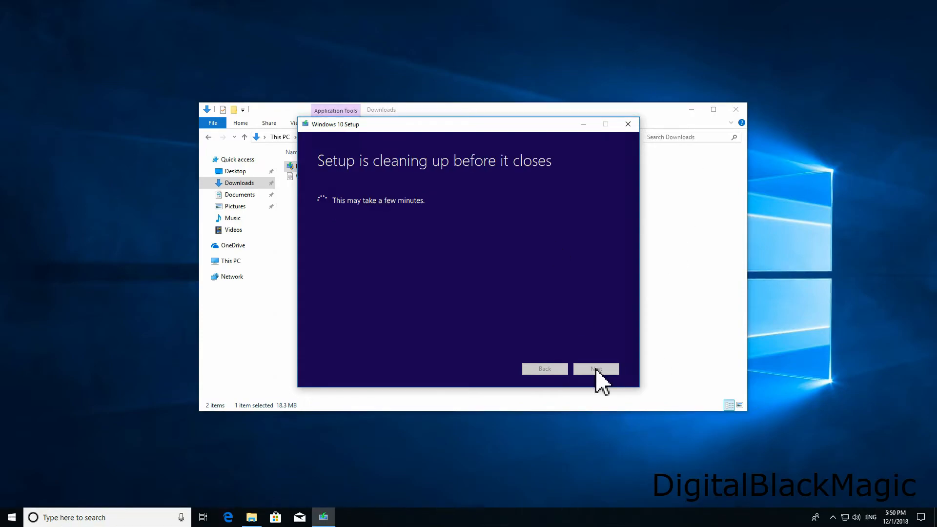